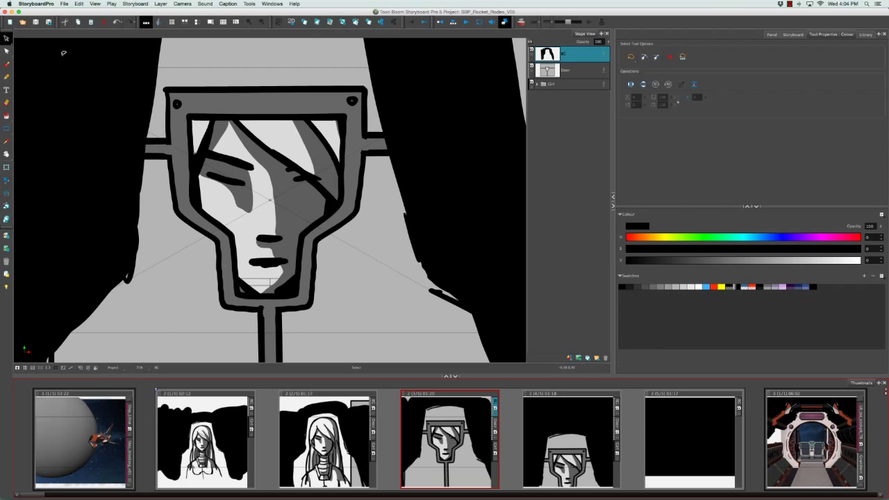
Open the Preferences dialog from the StoryboardPro application menu
left_click(46, 4)
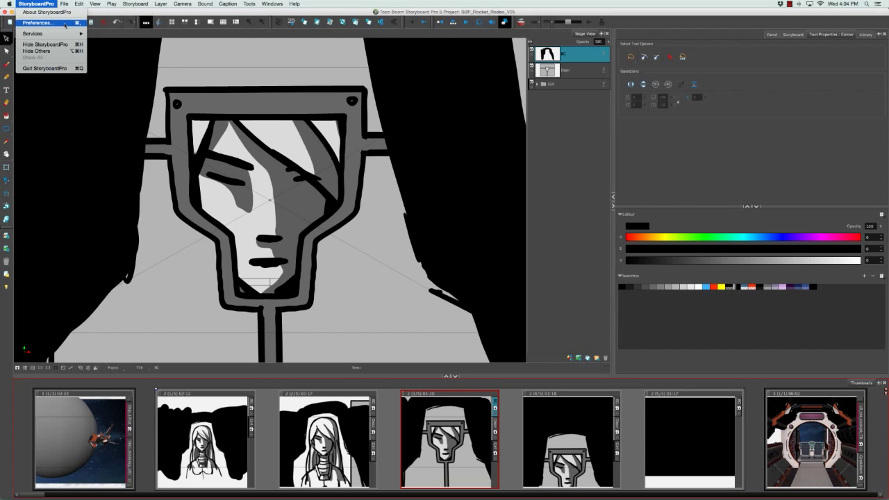
mouse_move(79, 5)
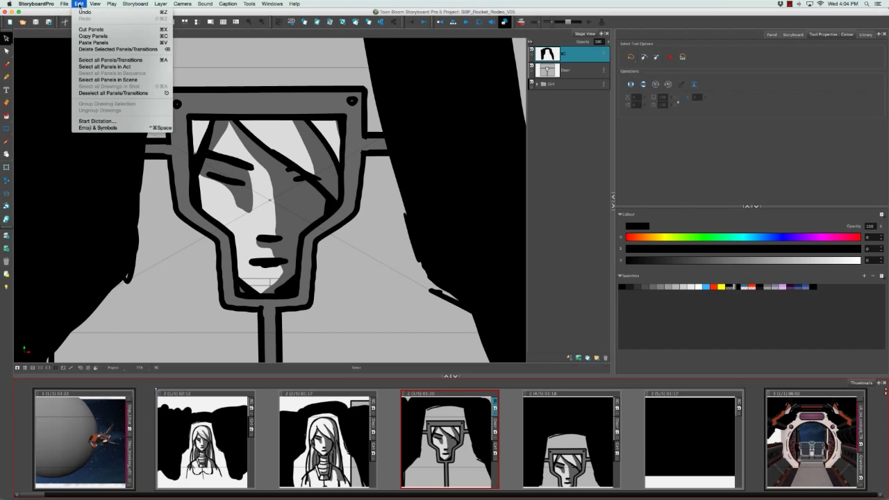
mouse_move(36, 4)
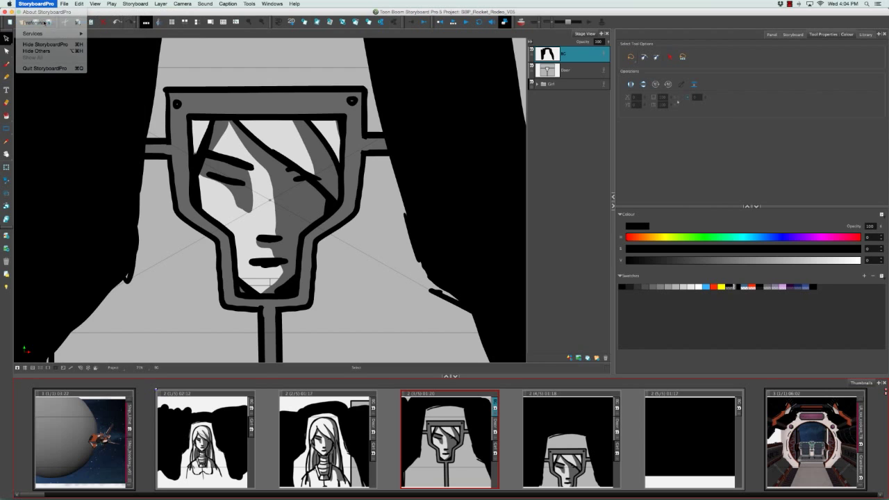
left_click(45, 23)
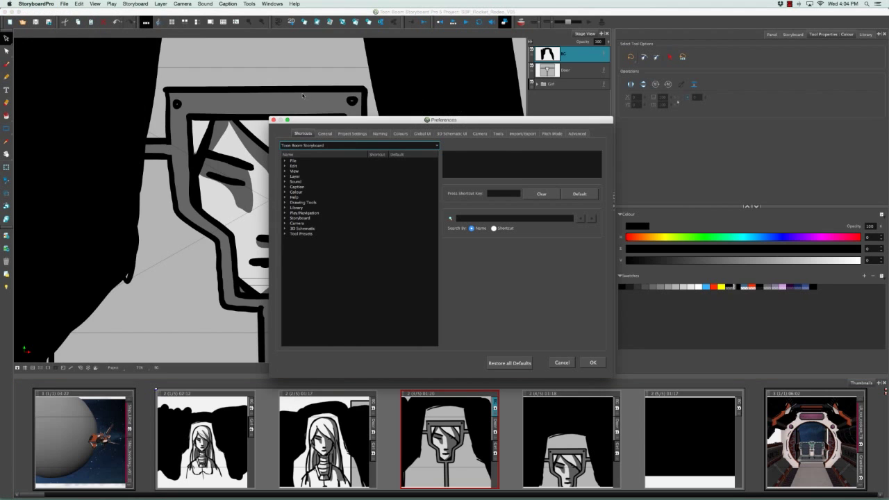
Glance at the Storyboard menu, then browse the General, Project Settings, Naming and Colours preference pages
left_click(134, 3)
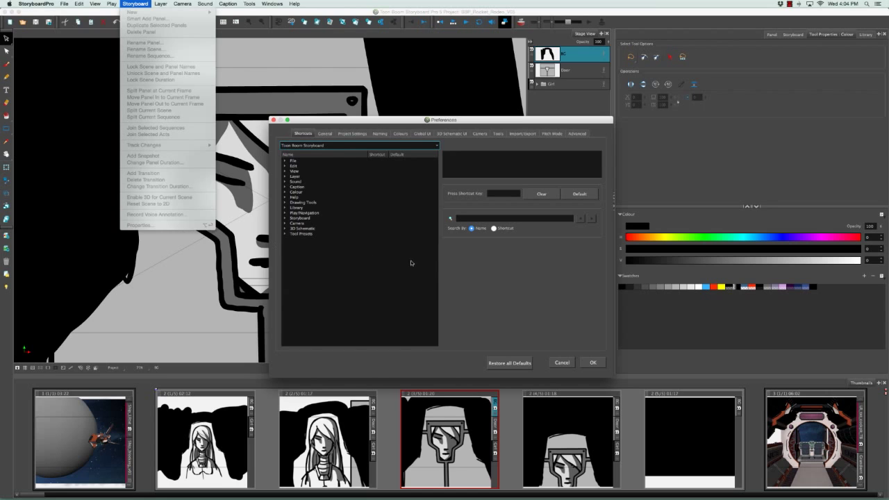
left_click(499, 198)
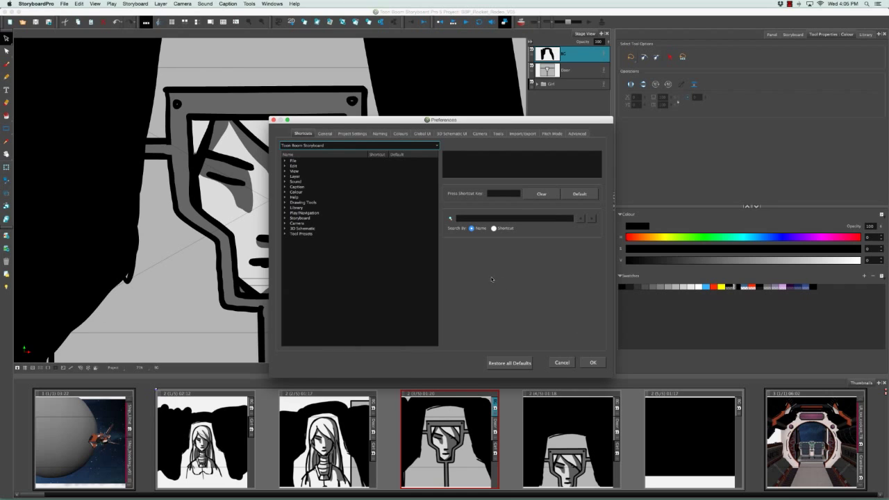
left_click(324, 134)
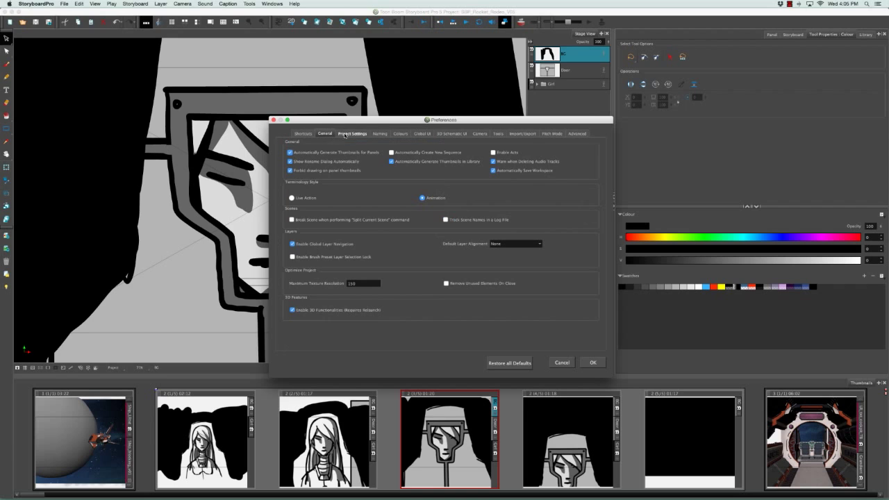
left_click(344, 134)
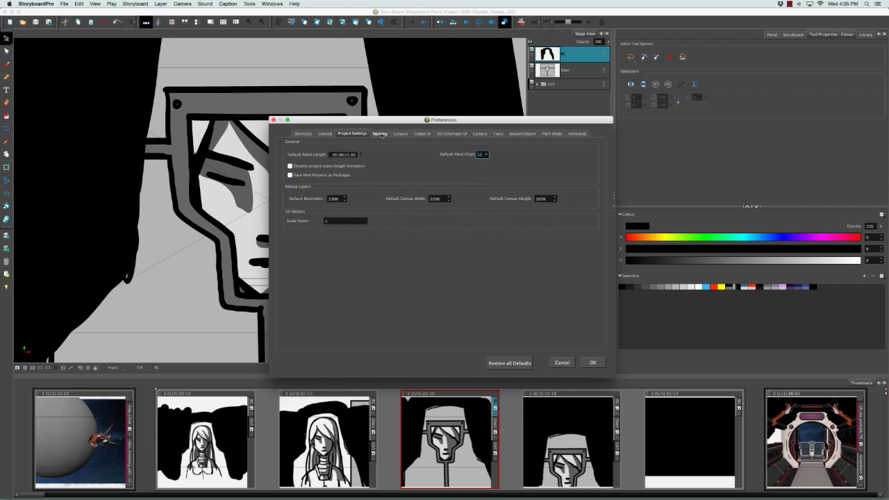
left_click(381, 134)
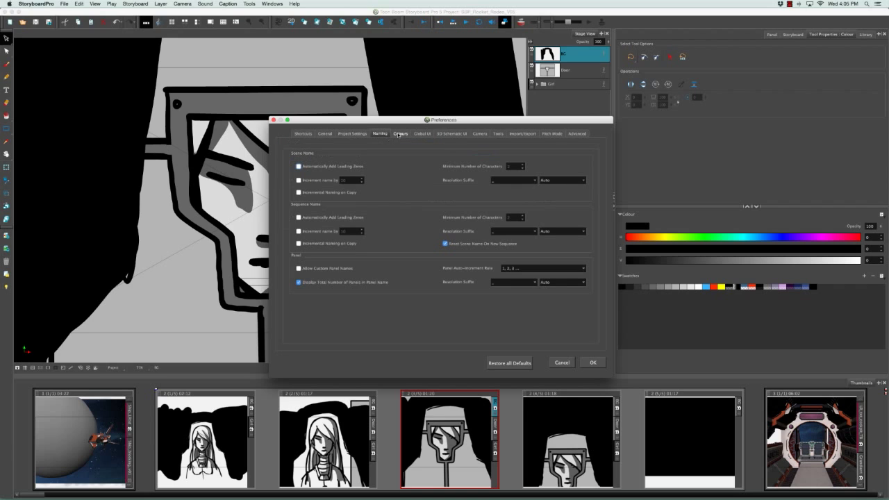
left_click(398, 134)
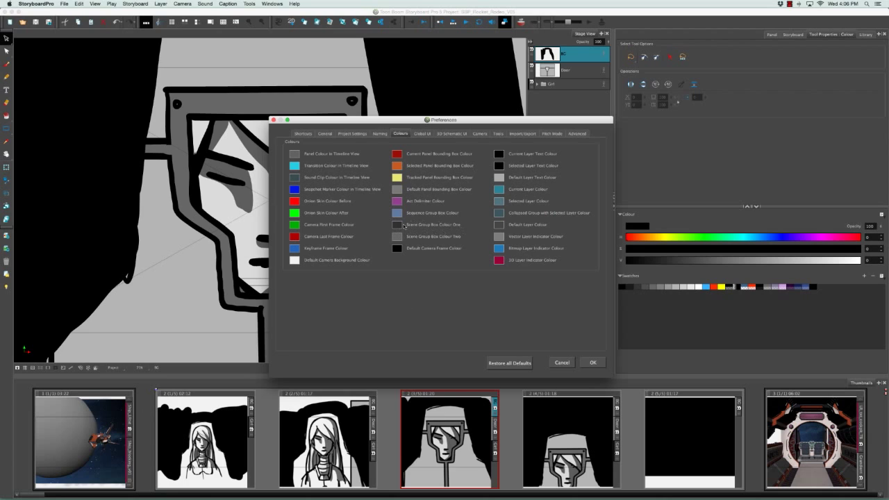
Set Scene Group Box Colour One to a vivid lime green
left_click(396, 225)
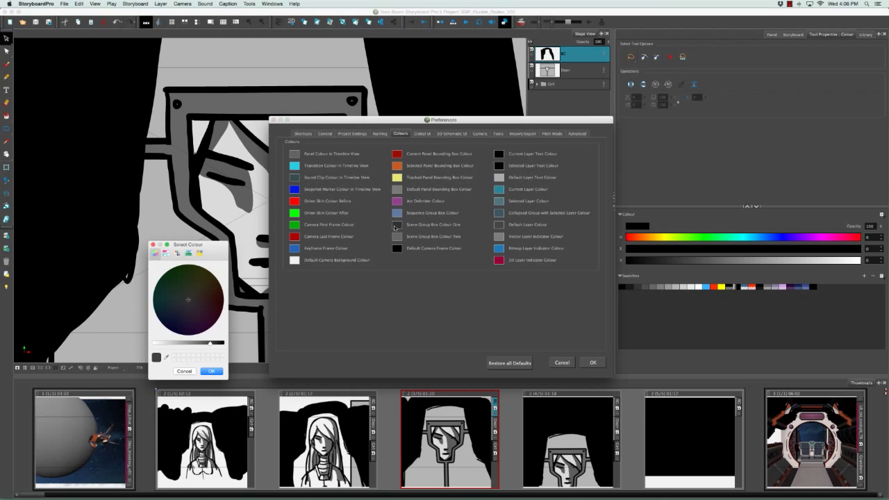
mouse_move(180, 296)
left_mouse_down()
mouse_move(194, 292)
mouse_move(195, 267)
left_mouse_up()
left_click_drag(210, 343, 154, 343)
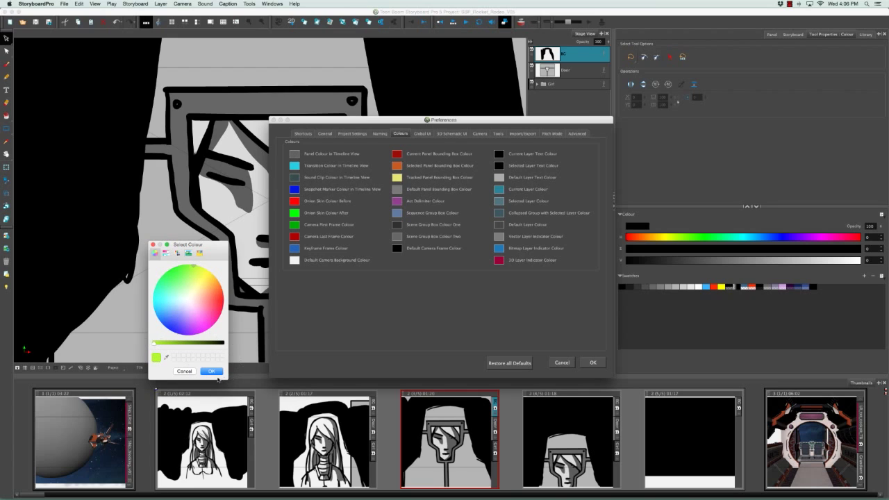
left_click(213, 372)
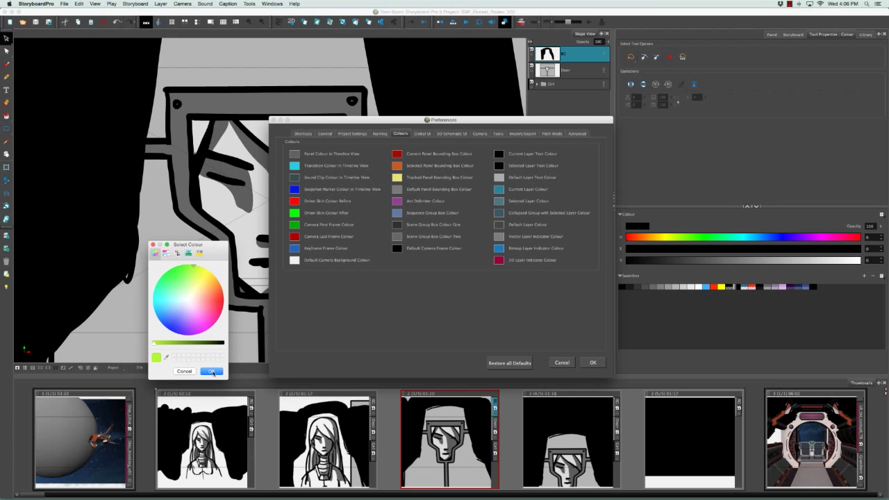
Set Scene Group Box Colour Two to a vivid pink and confirm the Preferences with OK
left_click(396, 237)
left_click(215, 322)
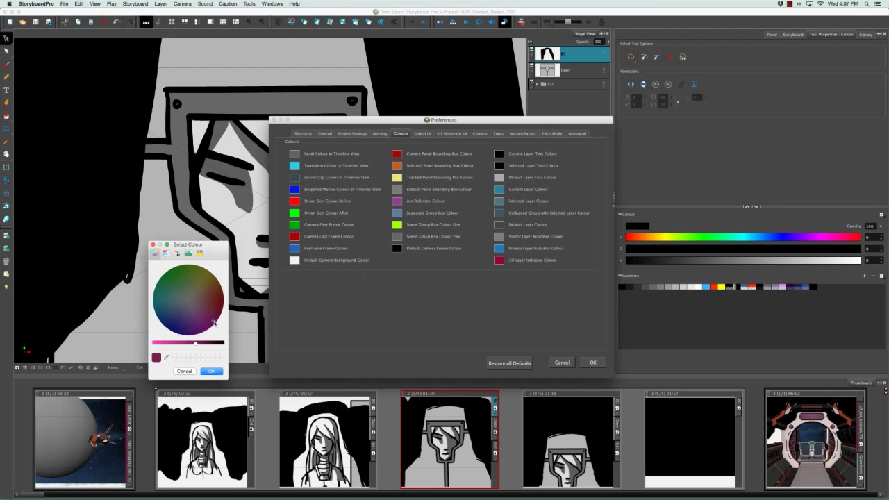
left_click_drag(196, 344, 154, 345)
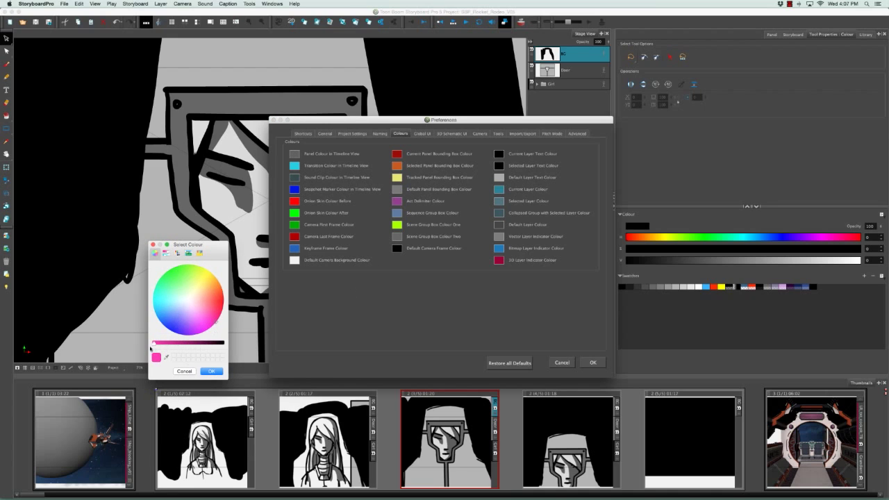
left_click(211, 371)
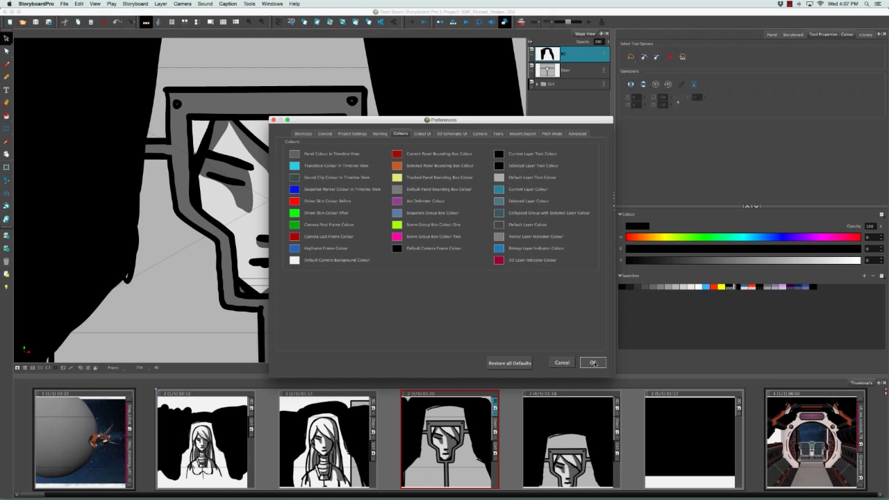
left_click(593, 363)
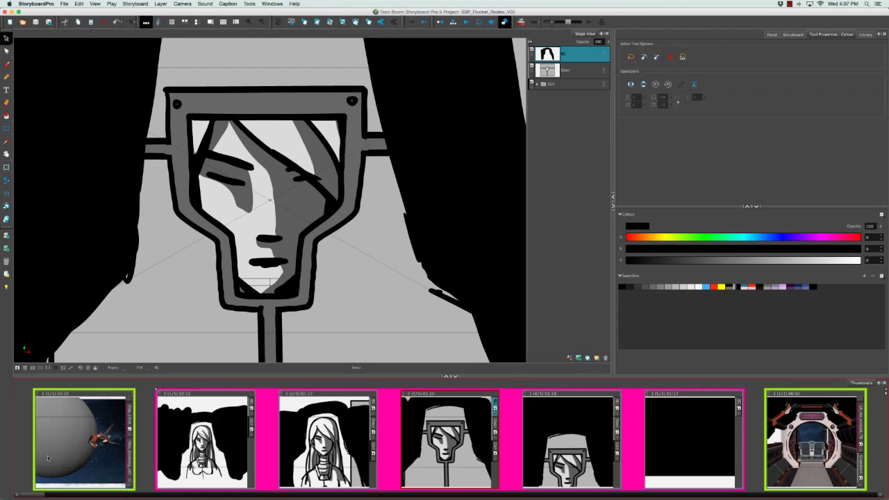
Scroll the Thumbnails view to review the alternating green and pink scene borders
left_click_drag(28, 496, 47, 496)
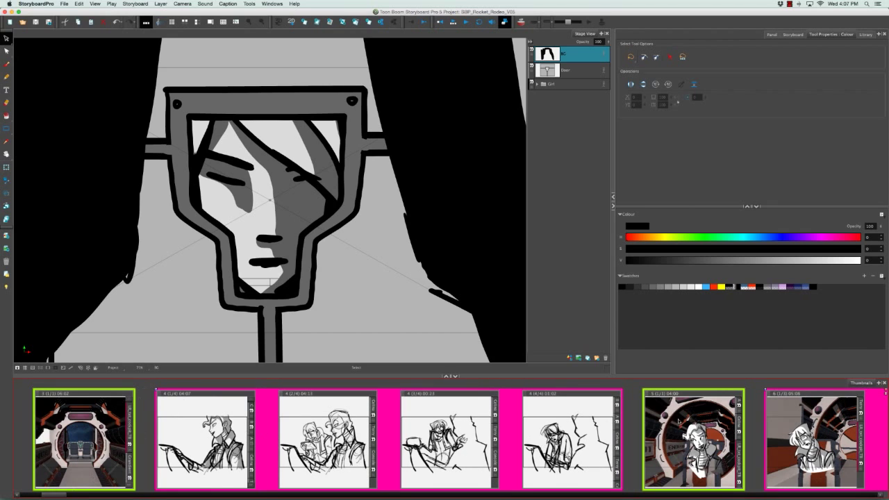
left_click(36, 4)
Uncheck Use Dark StyleSheet in the Global UI preferences and confirm with OK
left_click(36, 23)
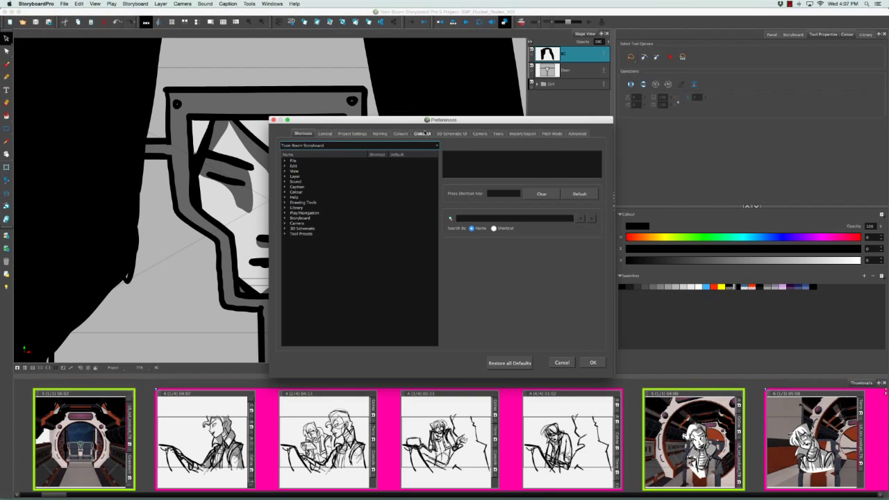
left_click(421, 133)
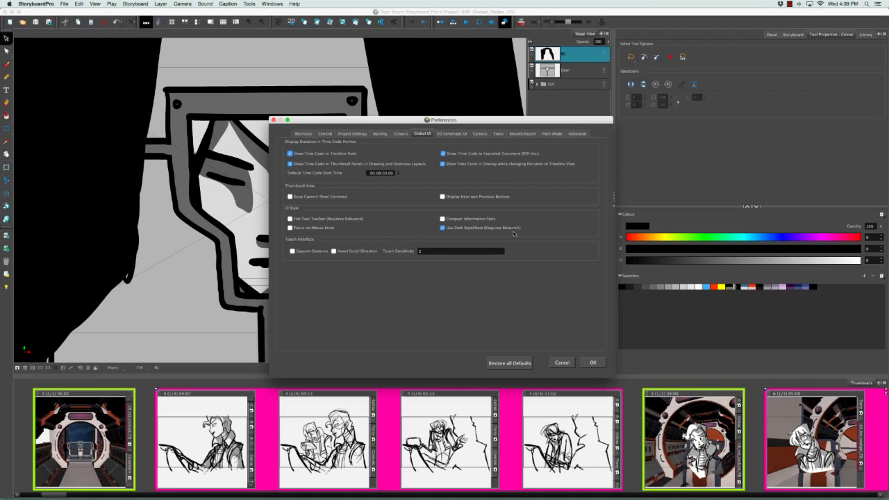
left_click(443, 229)
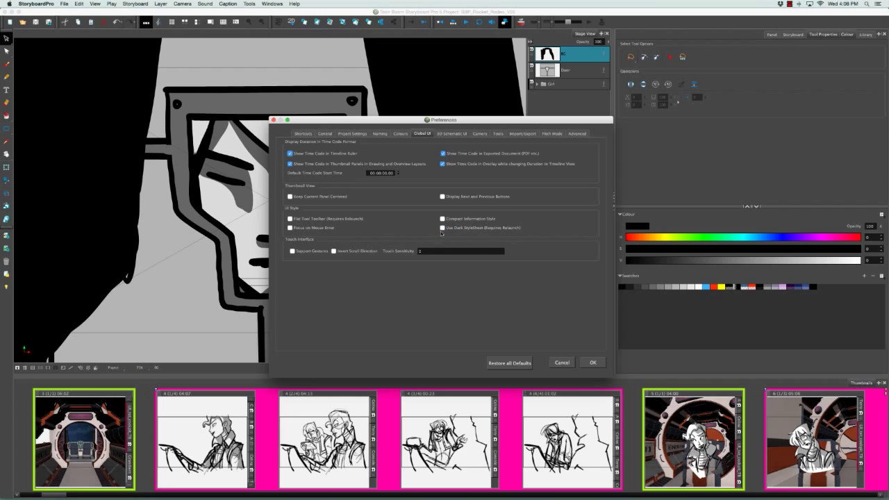
left_click(592, 362)
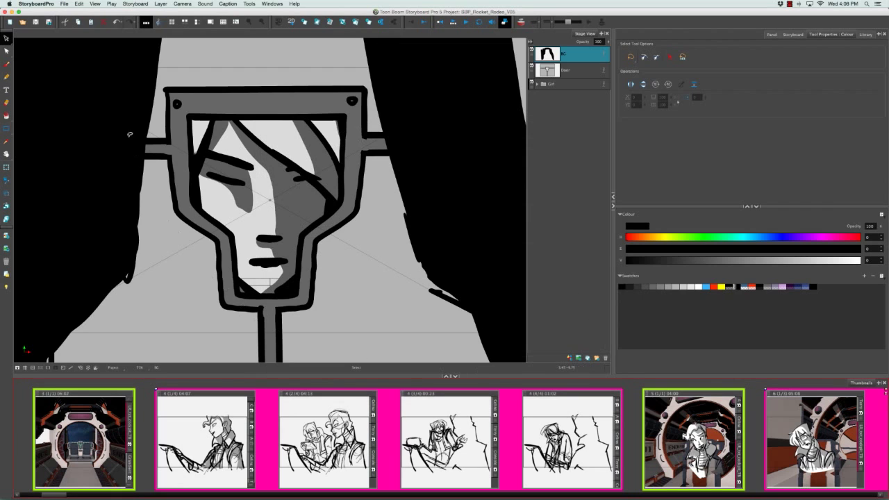
Quit Storyboard Pro, saving the project's changes at the prompt
left_click(31, 4)
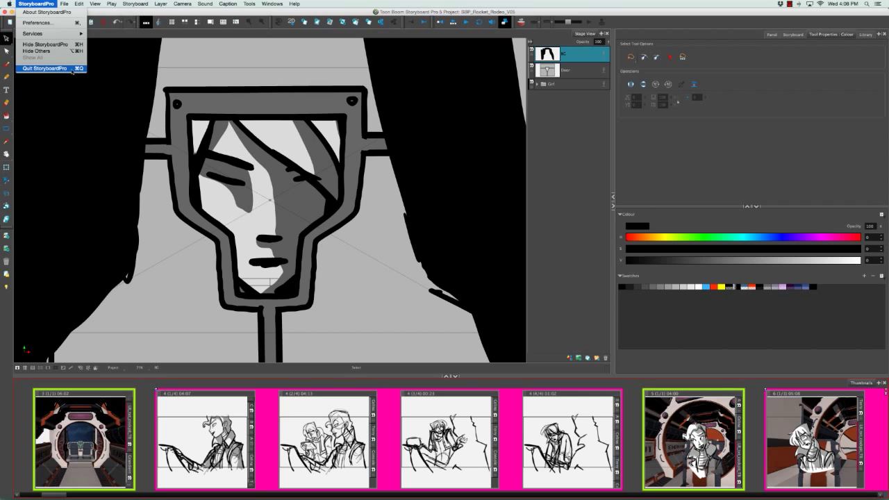
left_click(71, 71)
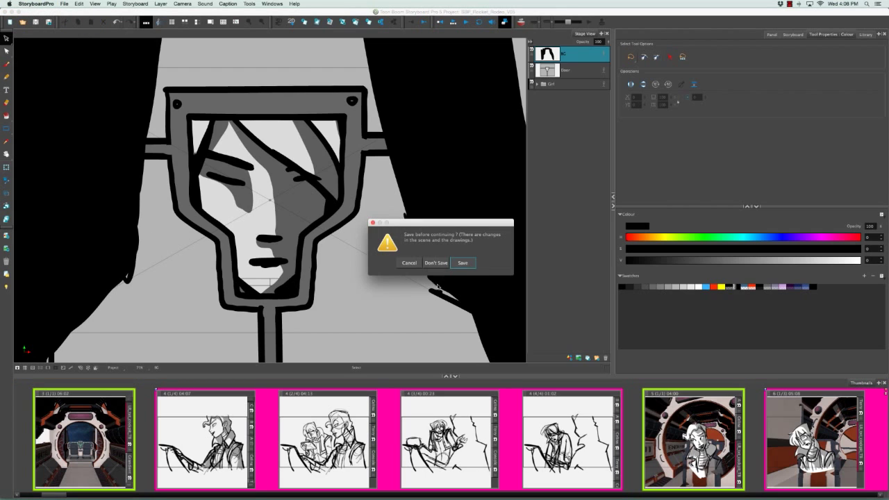
left_click(467, 262)
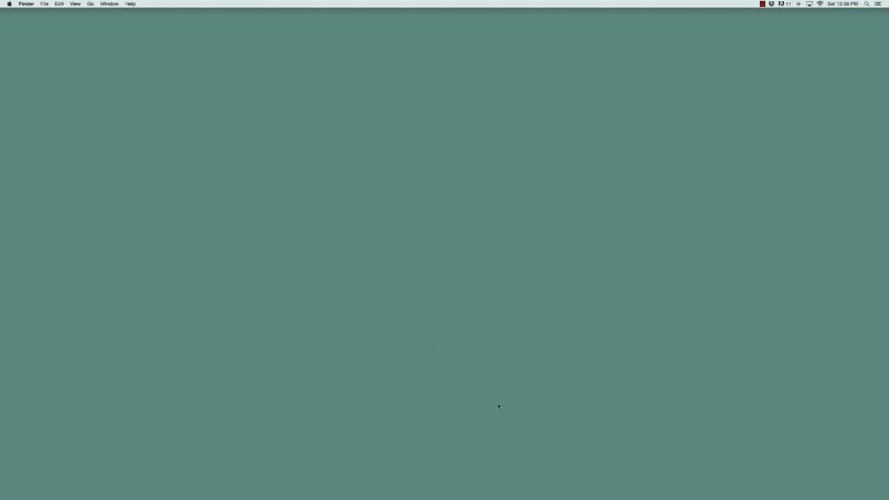
Relaunch Storyboard Pro from the Dock and reopen the recent SBP_Rocket_Rodeo_V01 project
mouse_move(596, 486)
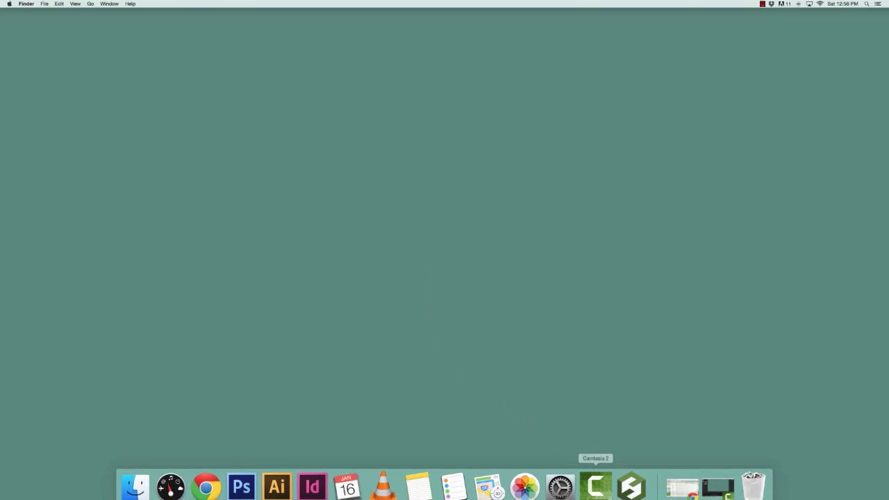
left_click(631, 479)
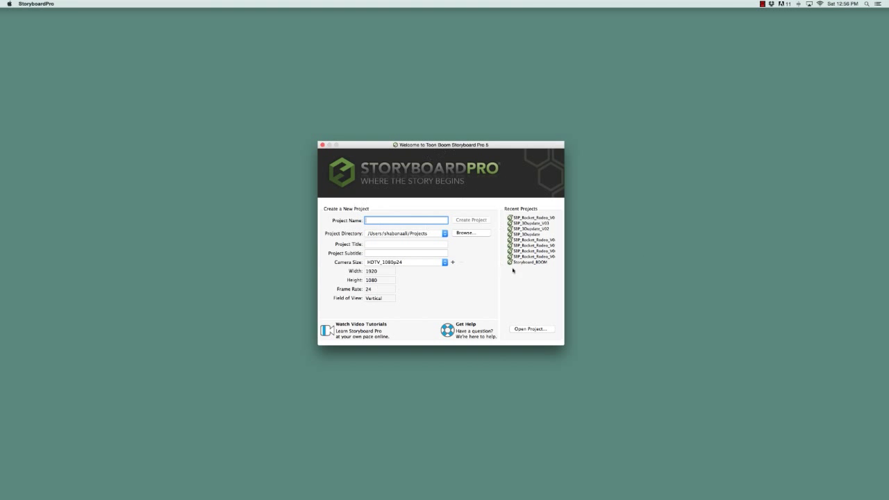
left_click(518, 218)
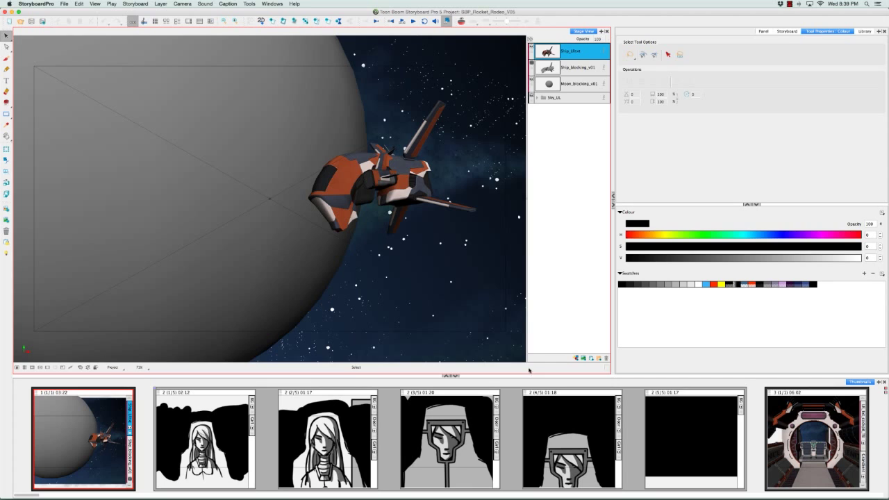
Select the 2 (3/5) panel thumbnail to show the face behind the frame
left_click(448, 404)
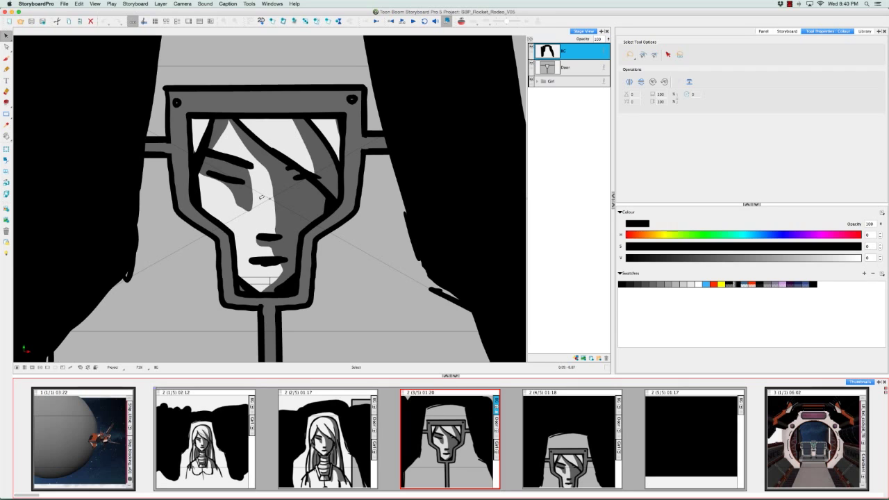
Uncheck Full Scene Antialiasing Enable in the Advanced preferences and apply with OK
left_click(47, 5)
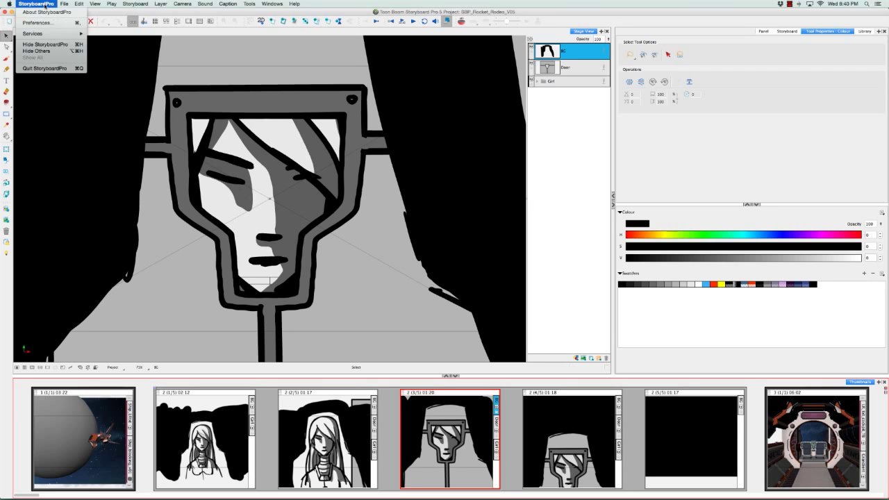
left_click(60, 23)
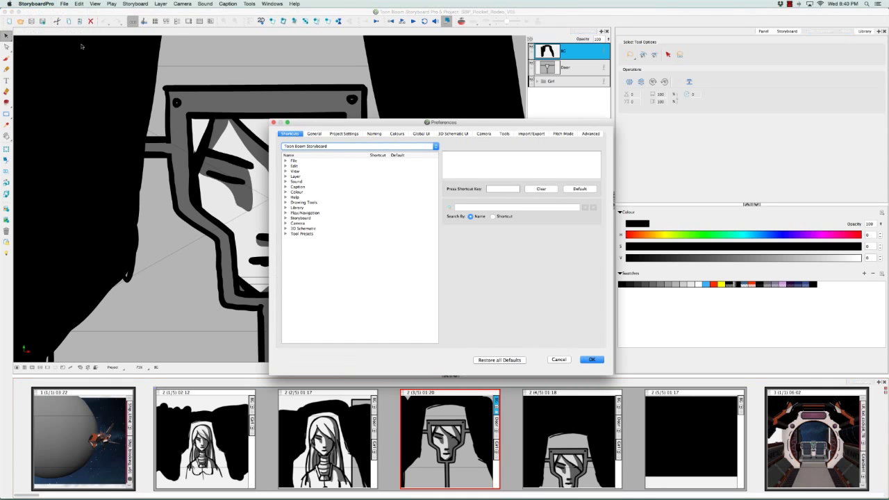
left_click(590, 134)
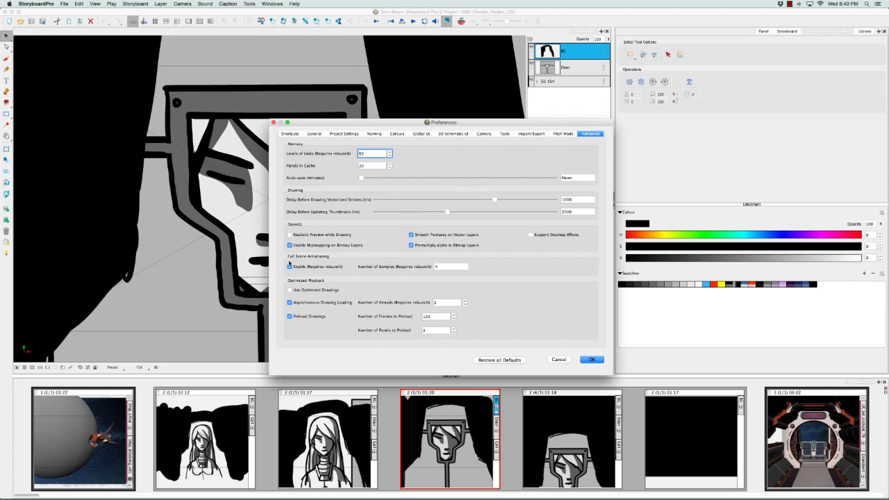
left_click(290, 267)
left_click(590, 360)
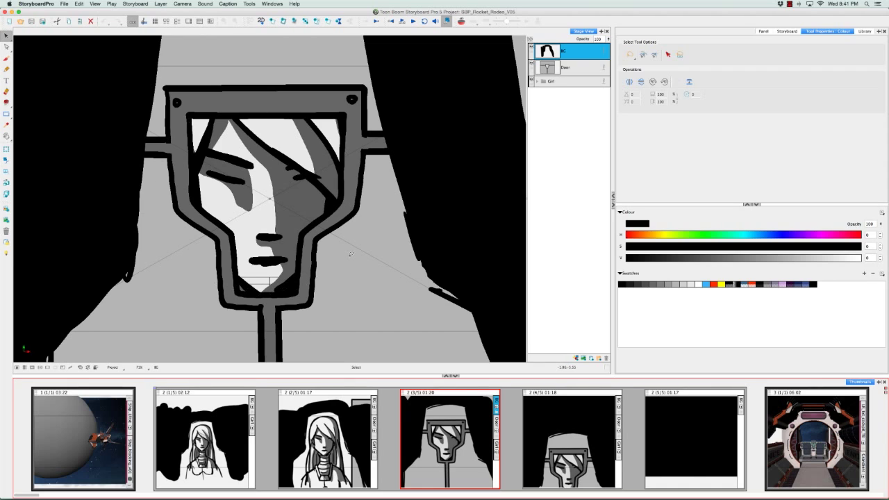
Re-check Full Scene Antialiasing Enable in the Advanced preferences and apply with OK
left_click(36, 3)
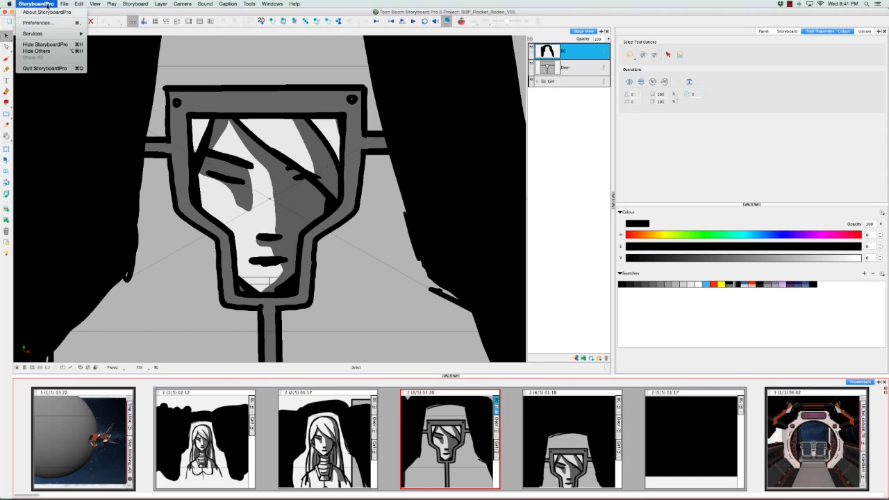
left_click(56, 23)
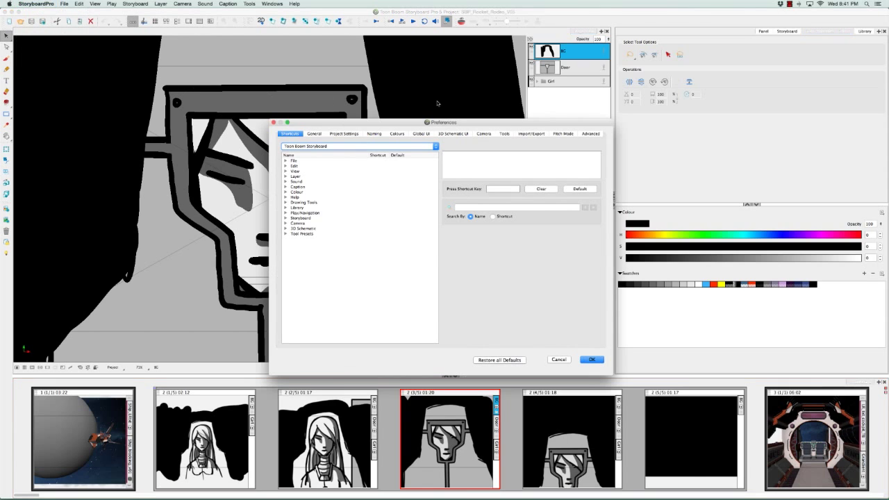
left_click(590, 133)
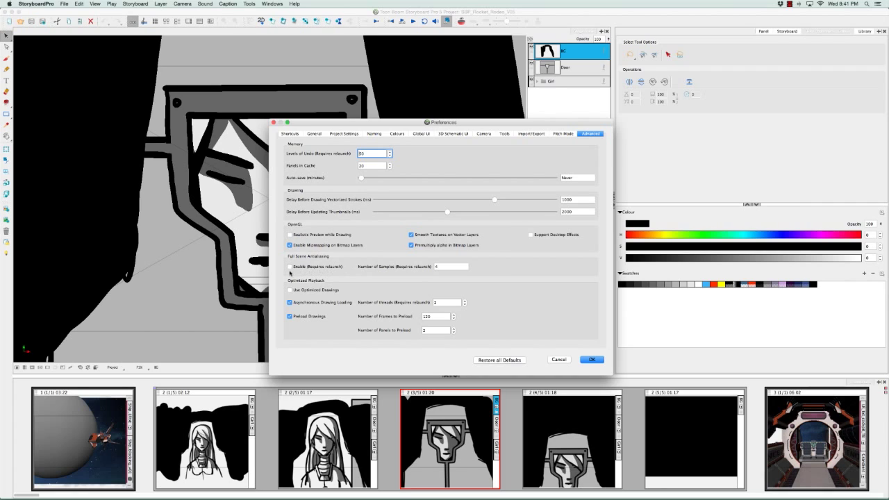
left_click(289, 268)
left_click(592, 359)
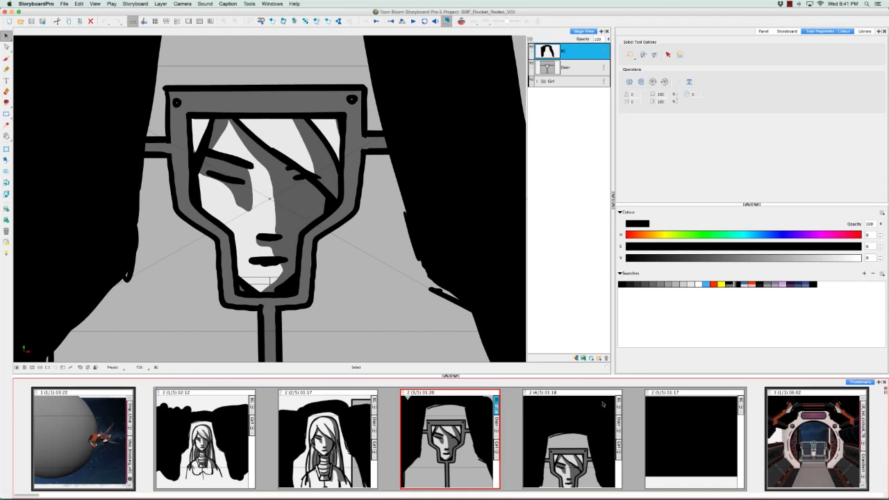